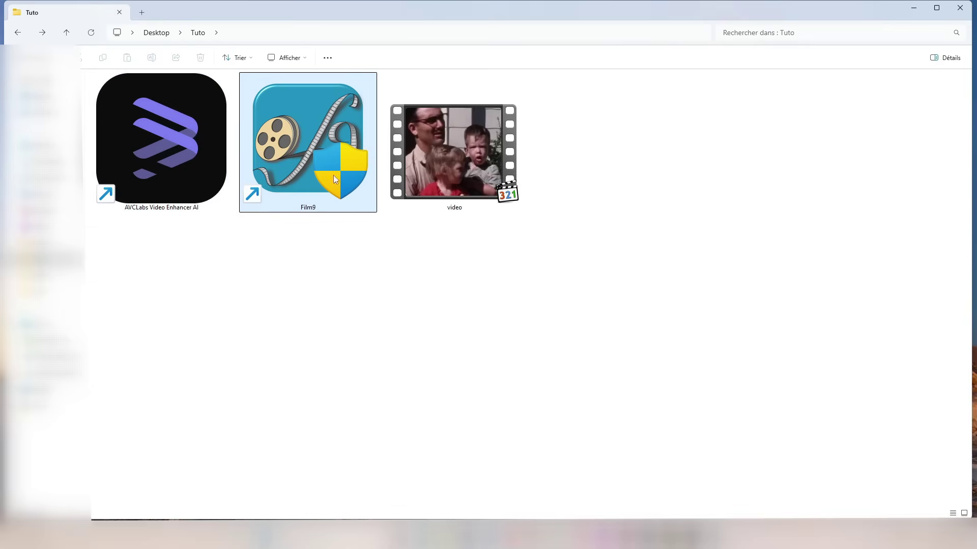
Step: Preview the original home movie, then open the clip's preset choices in Film9 to pick Medium
{"action": "double_click", "coordinate": [461, 190]}
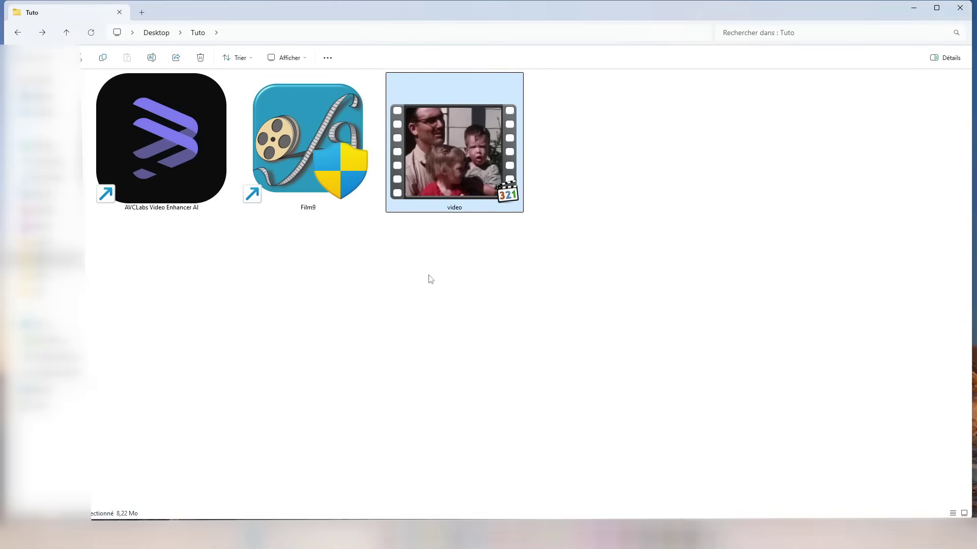
{"action": "left_click", "coordinate": [429, 276]}
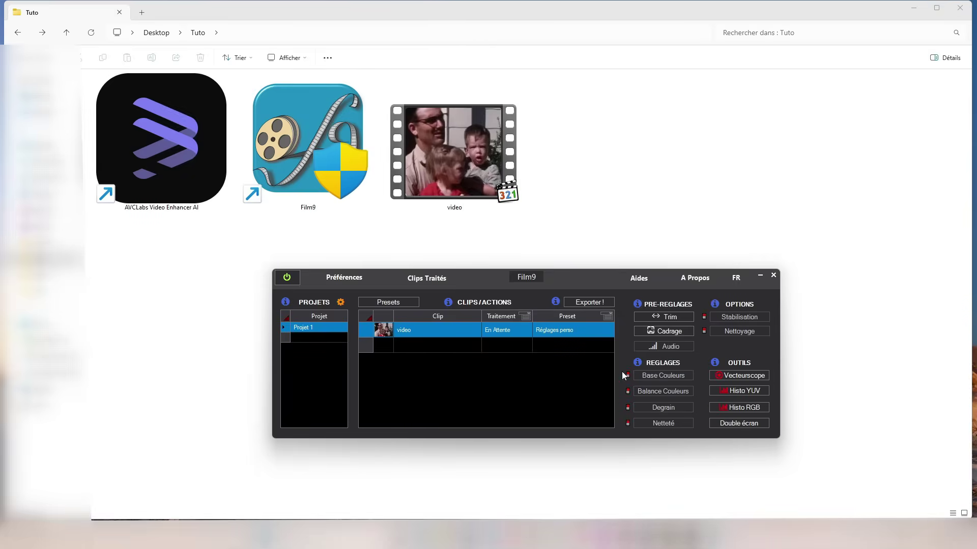
{"action": "left_click", "coordinate": [610, 332]}
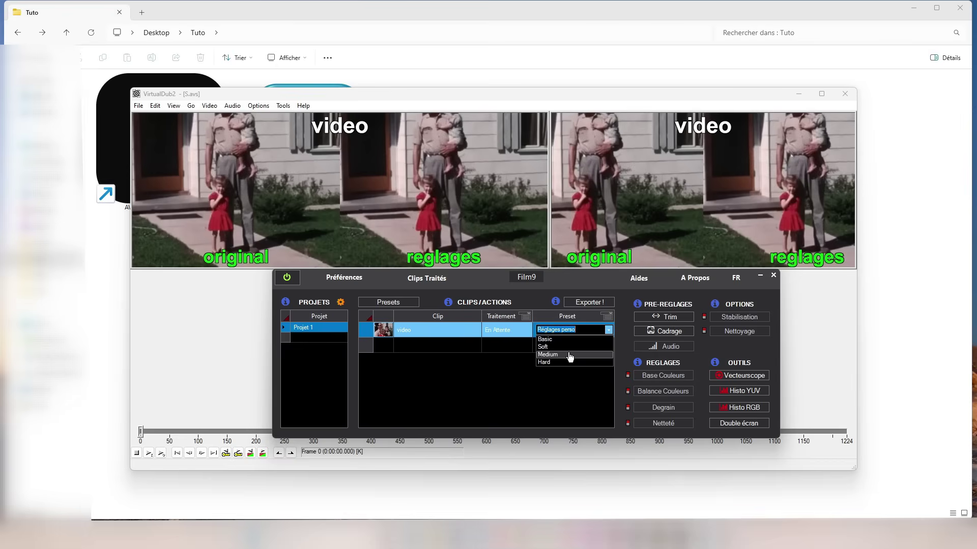
Step: Play the VirtualDub2 before/after comparison, jumping to frames ~300, 485, 715 and 872
{"action": "left_click", "coordinate": [448, 103]}
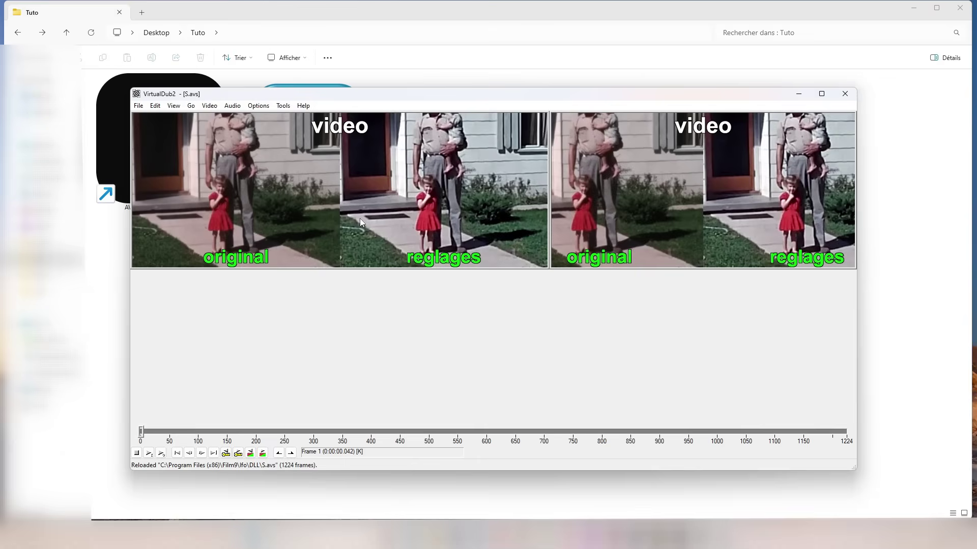
{"action": "key", "text": "space"}
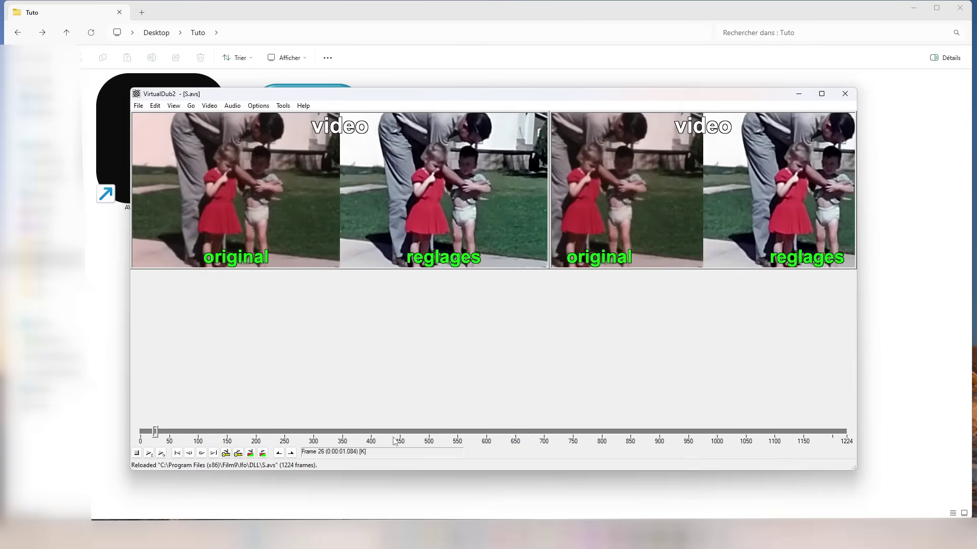
{"action": "left_click", "coordinate": [305, 433]}
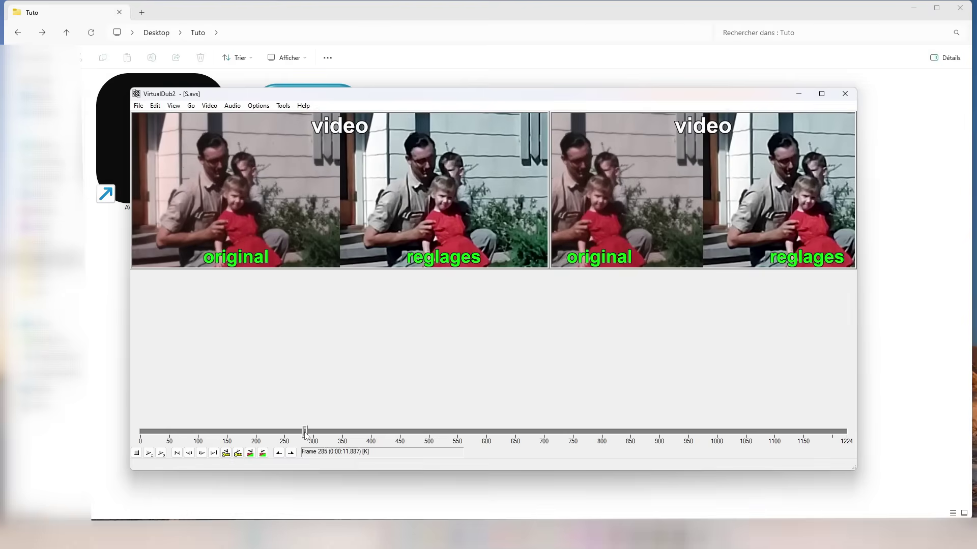
{"action": "left_click", "coordinate": [421, 434]}
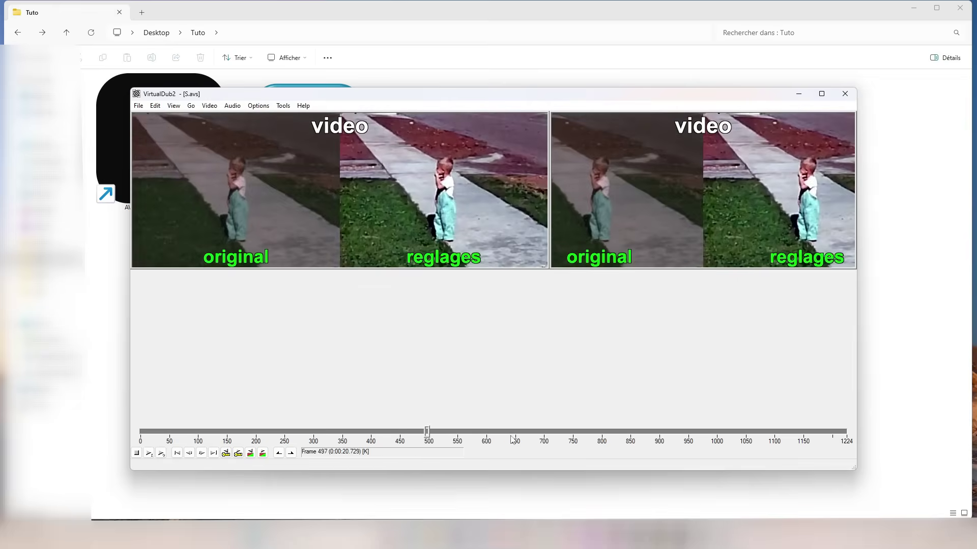
{"action": "left_click", "coordinate": [555, 433]}
{"action": "left_click", "coordinate": [644, 434]}
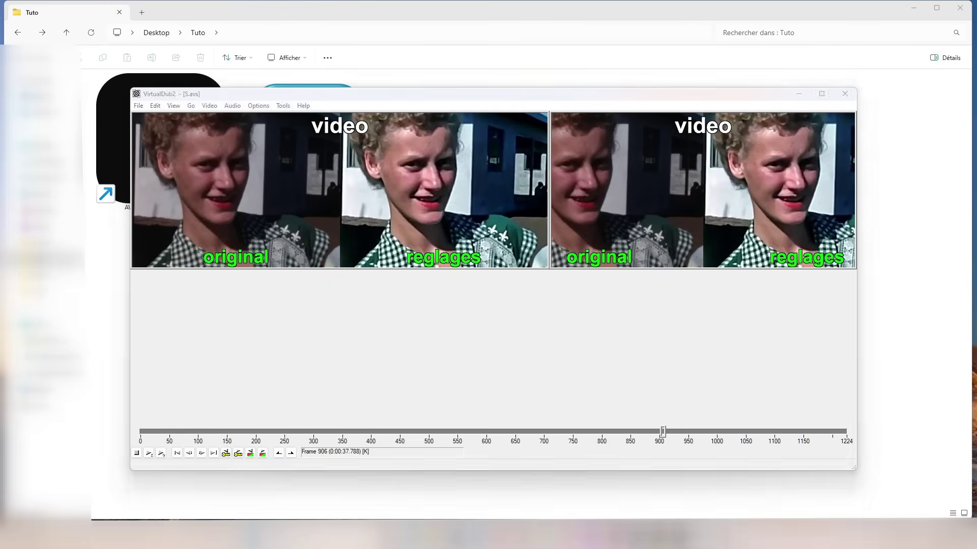
{"action": "left_click", "coordinate": [527, 331]}
Step: Export the Medium-cleaned clip with Exporter! and open the Clips Film9 output folder
{"action": "left_click", "coordinate": [589, 303]}
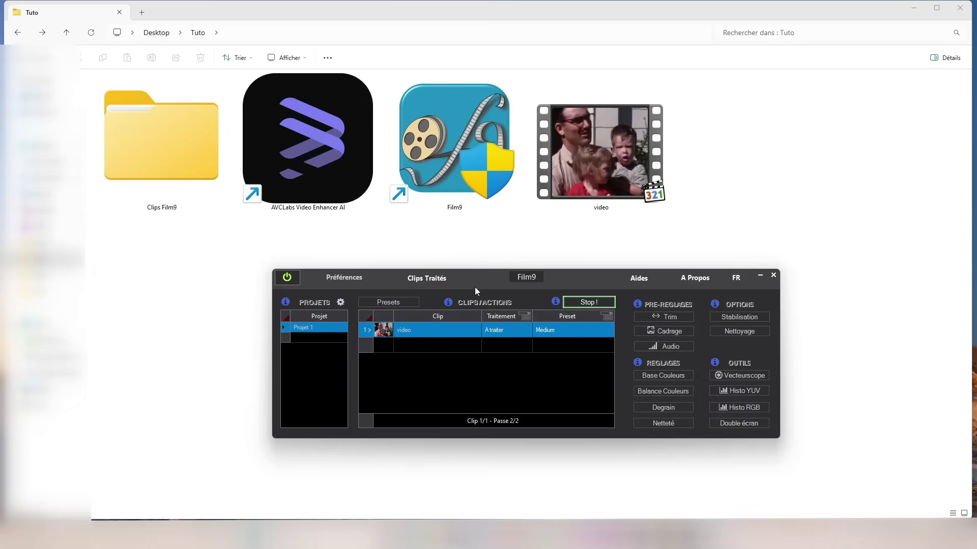
{"action": "left_click", "coordinate": [526, 374]}
{"action": "double_click", "coordinate": [144, 133]}
Step: Copy video_V0 from Projet 1 into the Tuto folder and play it
{"action": "double_click", "coordinate": [117, 91]}
{"action": "left_click", "coordinate": [122, 97]}
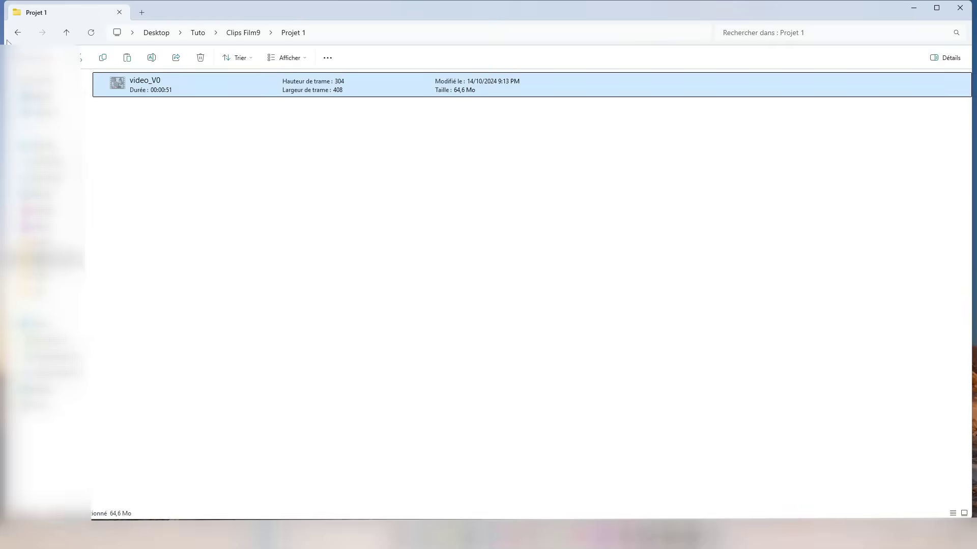
{"action": "key", "text": "alt+Up"}
{"action": "key", "text": "alt+Up"}
{"action": "key", "text": "ctrl+v"}
{"action": "key", "text": "Return"}
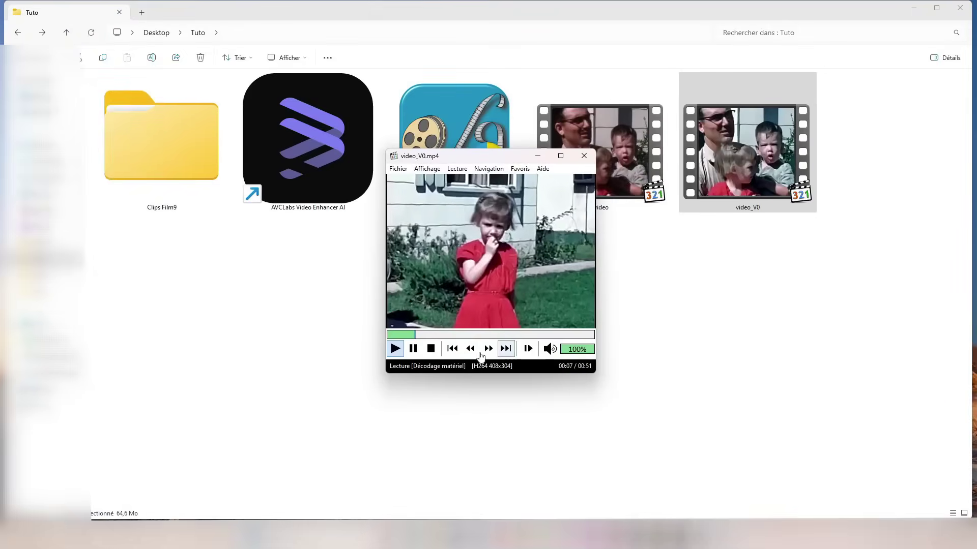
Step: Skip video_V0 playback to about 00:28 and 00:33, then return to the Tuto folder
{"action": "left_click", "coordinate": [504, 338]}
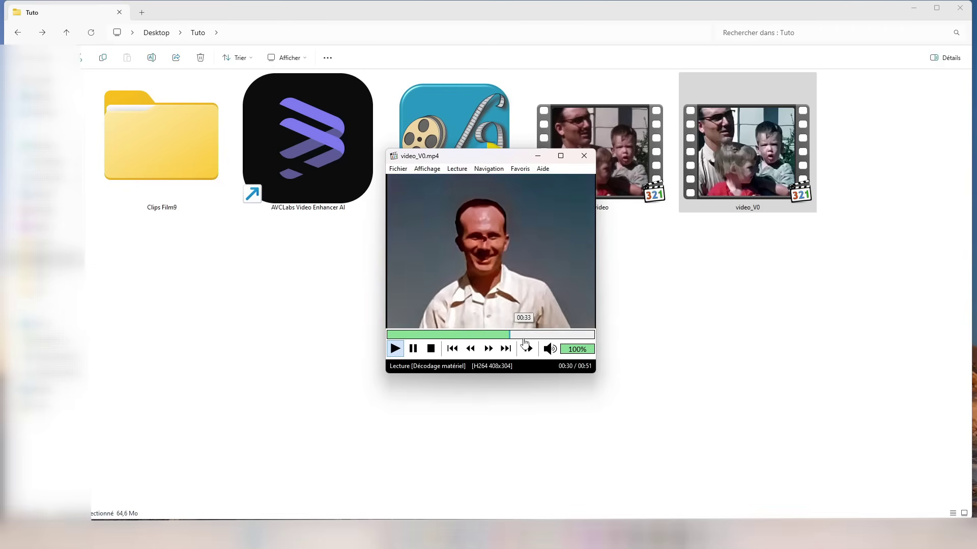
{"action": "left_click", "coordinate": [523, 338]}
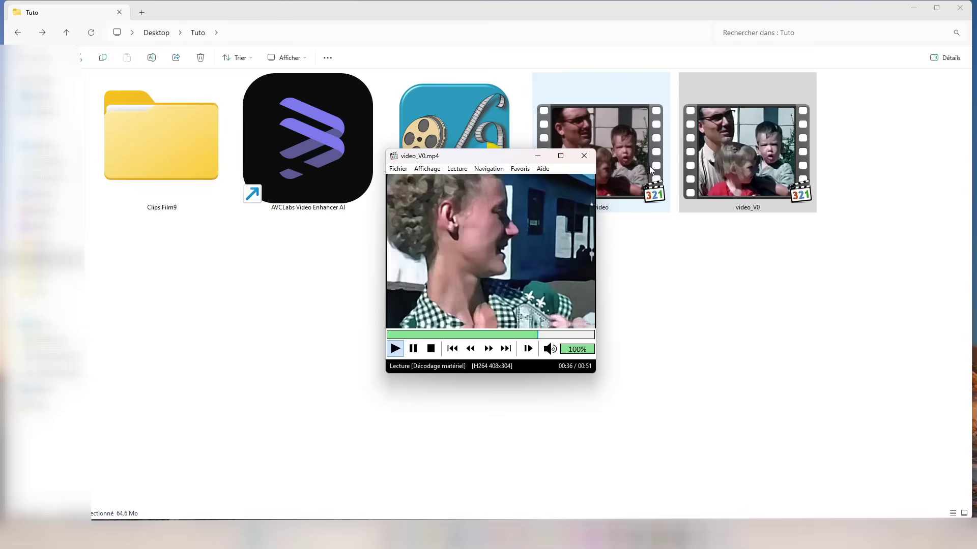
{"action": "left_click", "coordinate": [623, 229]}
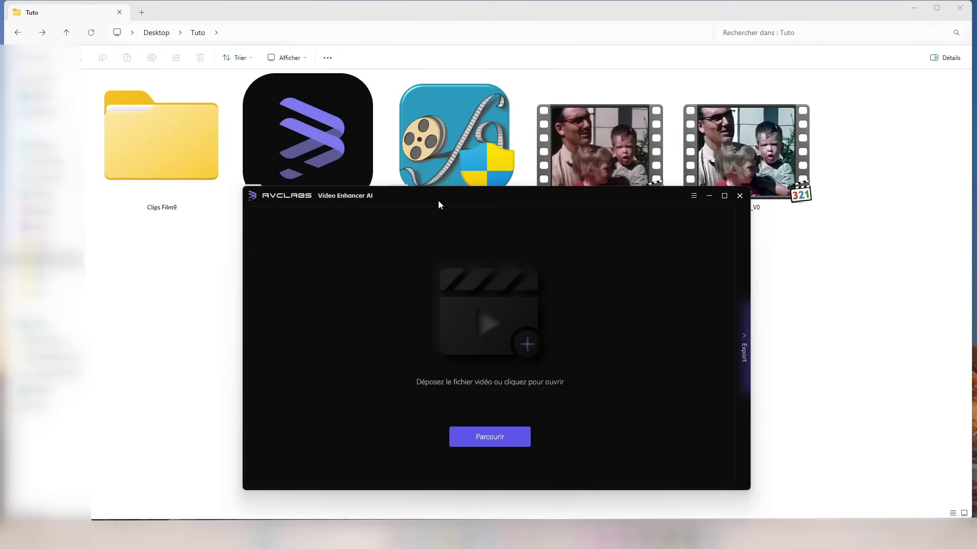
Step: Drag video_V0 into AVCLabs, expand the feature list, and maximize the enhancer window
{"action": "left_click_drag", "start_coordinate": [438, 200], "coordinate": [417, 209]}
{"action": "left_click", "coordinate": [743, 183]}
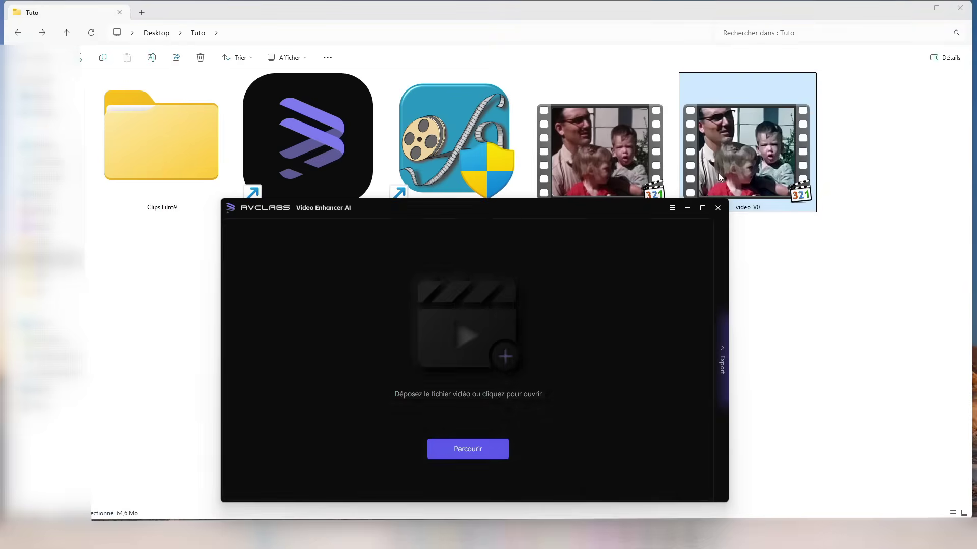
{"action": "left_click_drag", "start_coordinate": [718, 173], "coordinate": [668, 400]}
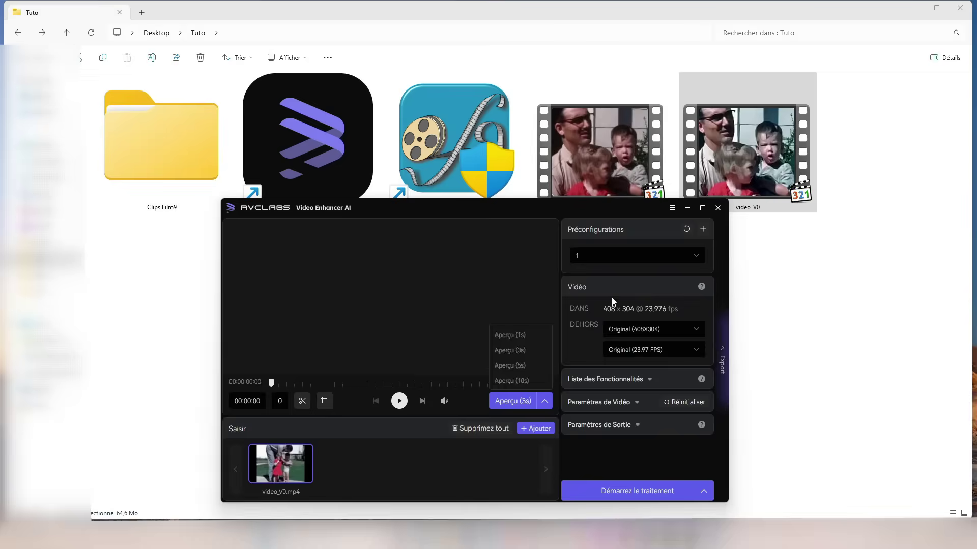
{"action": "left_click_drag", "start_coordinate": [520, 203], "coordinate": [526, 160]}
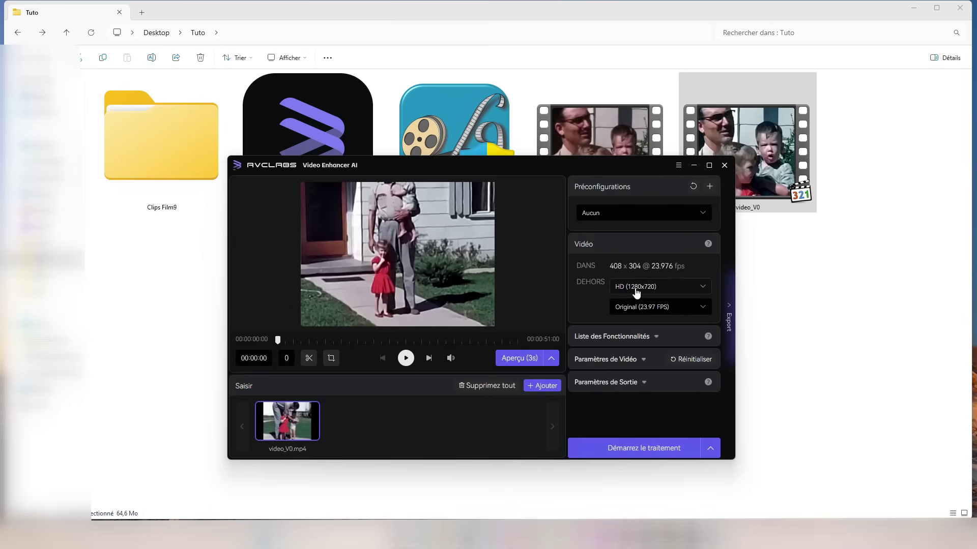
{"action": "left_click", "coordinate": [645, 338]}
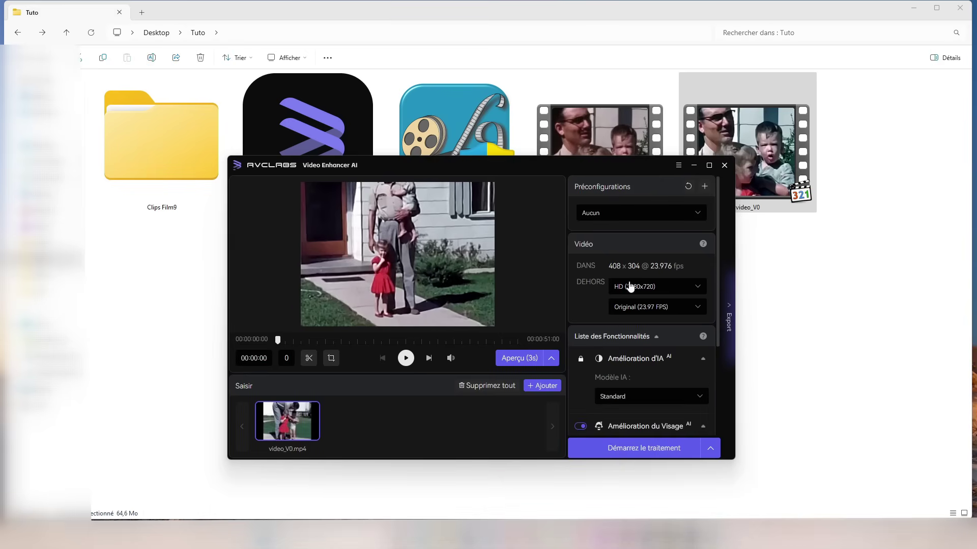
{"action": "left_click", "coordinate": [707, 165]}
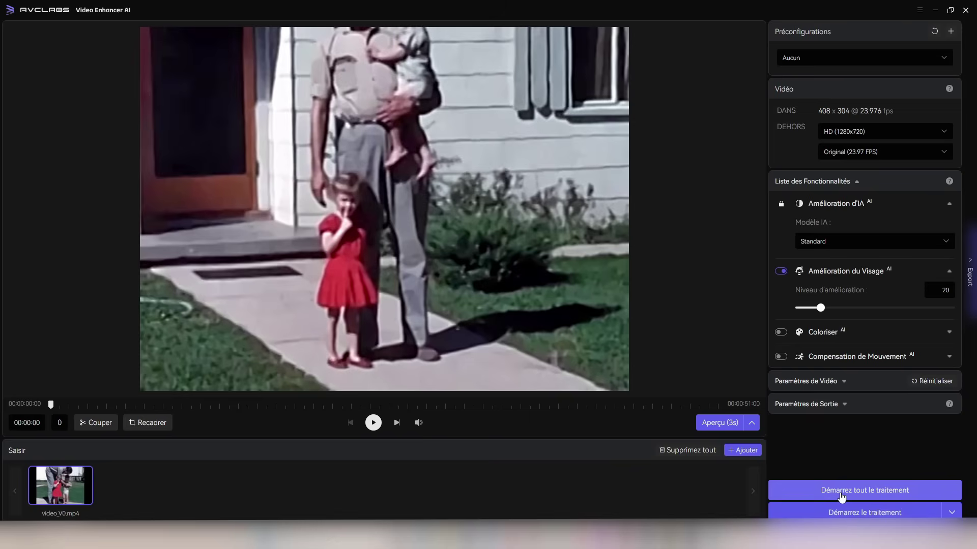
Step: Start enhancing video_V0 to 1280x720, toggling the window size to monitor progress
{"action": "left_click", "coordinate": [840, 493]}
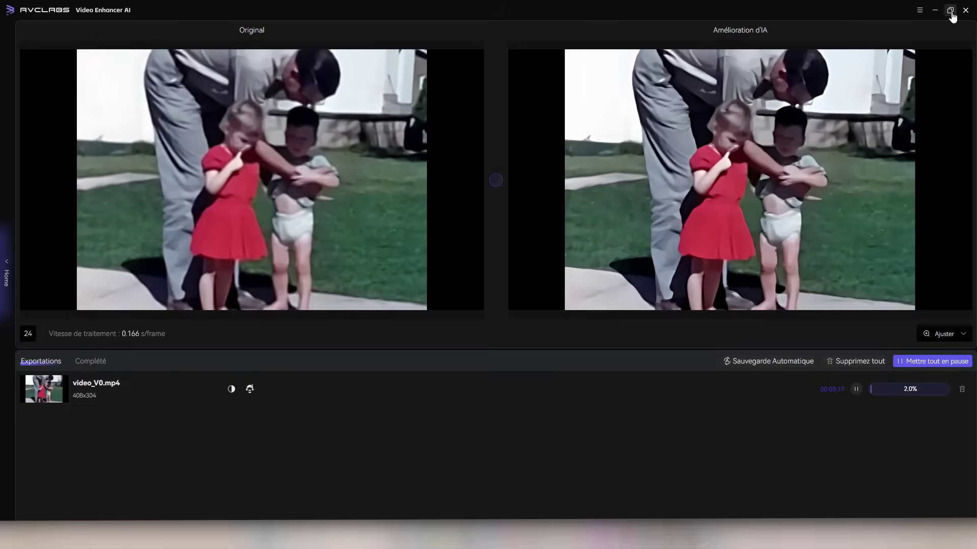
{"action": "left_click", "coordinate": [950, 10]}
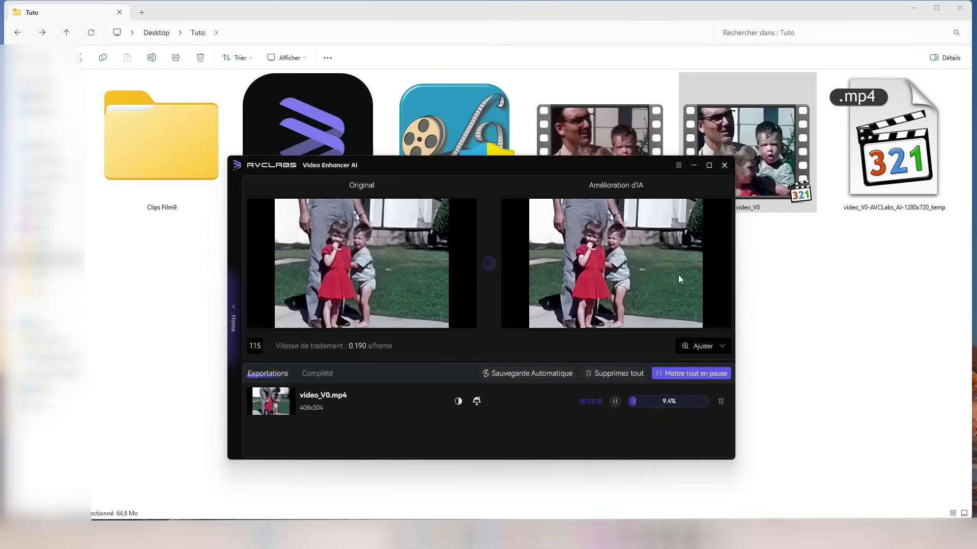
{"action": "left_click", "coordinate": [709, 165]}
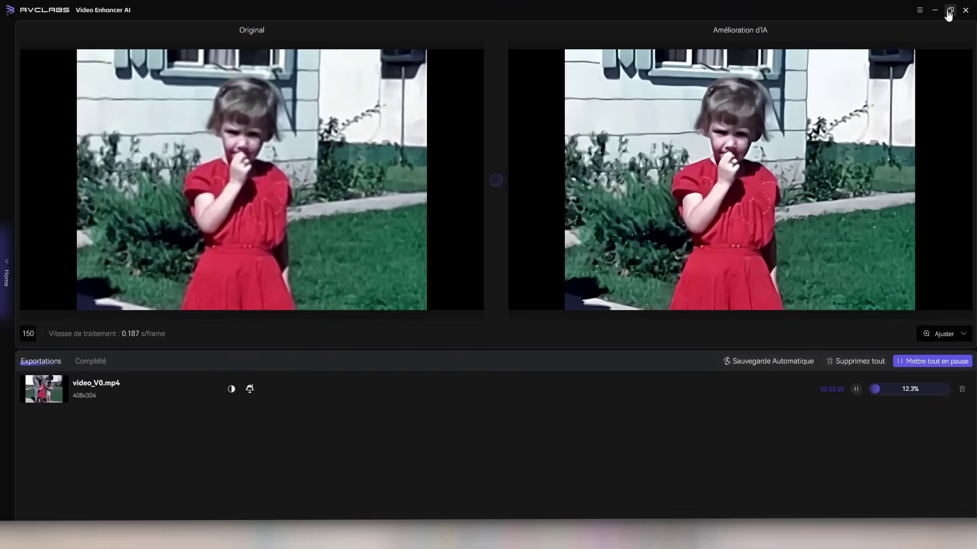
{"action": "left_click", "coordinate": [949, 10]}
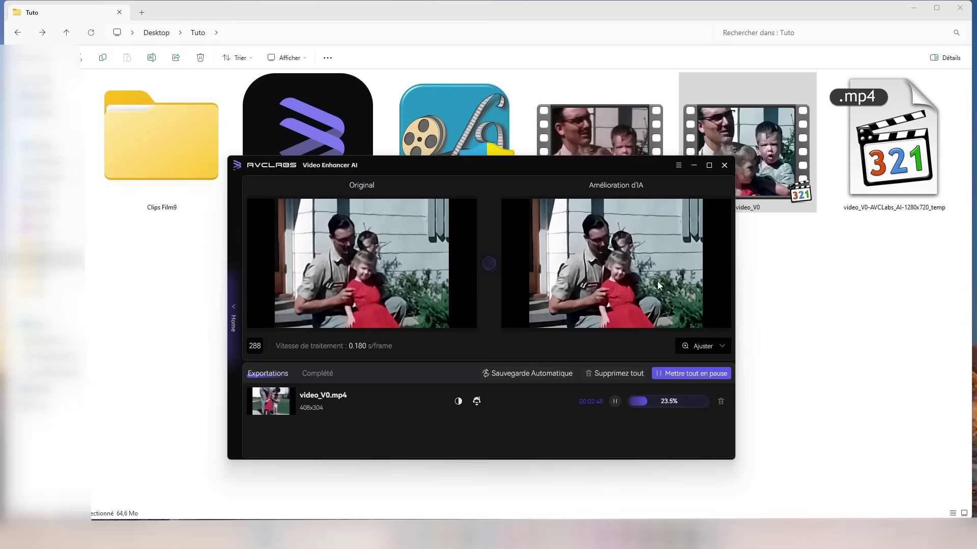
{"action": "left_click", "coordinate": [708, 165]}
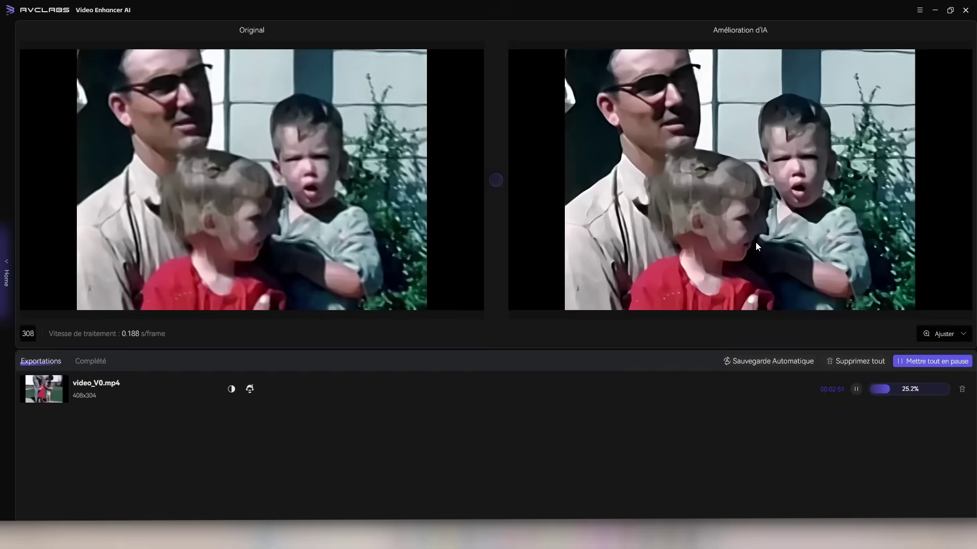
{"action": "left_click", "coordinate": [950, 11]}
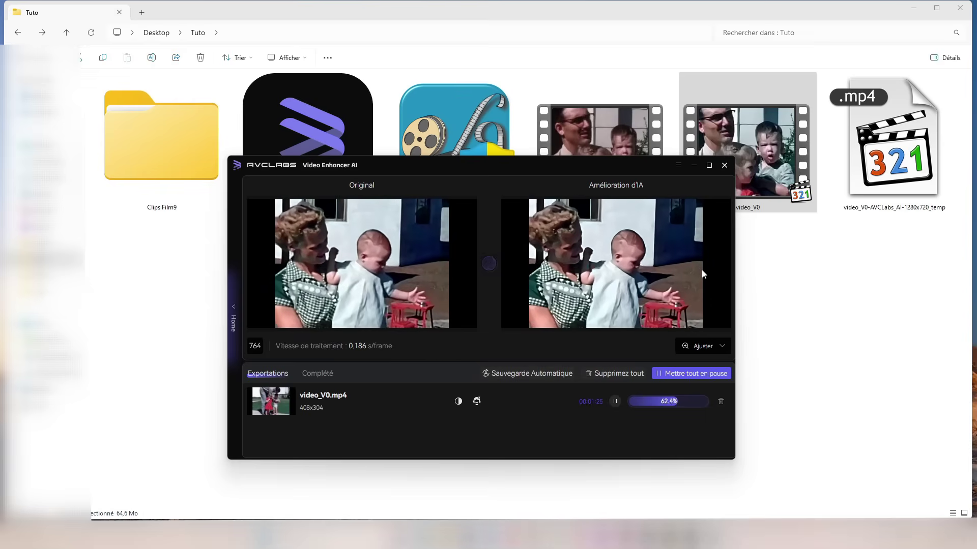
{"action": "left_click", "coordinate": [710, 171]}
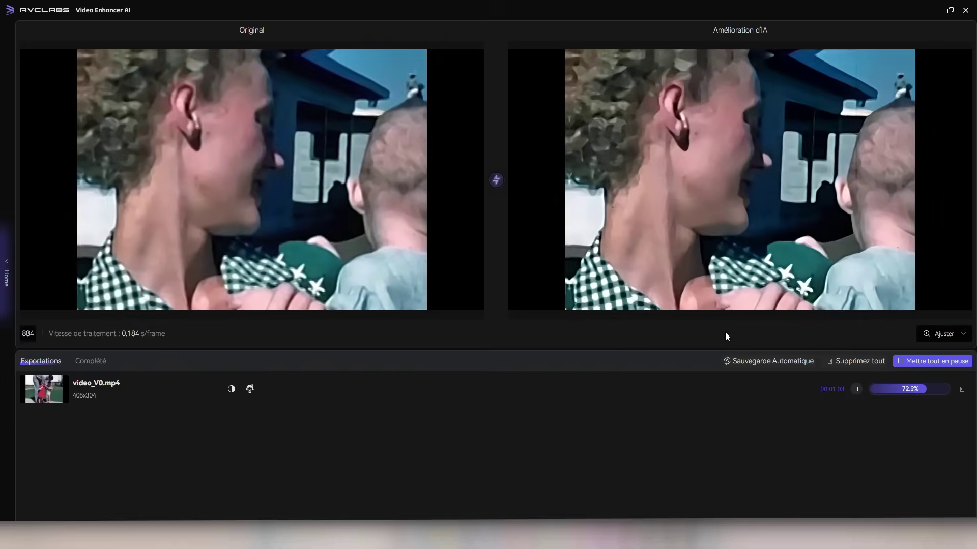
{"action": "left_click", "coordinate": [950, 11]}
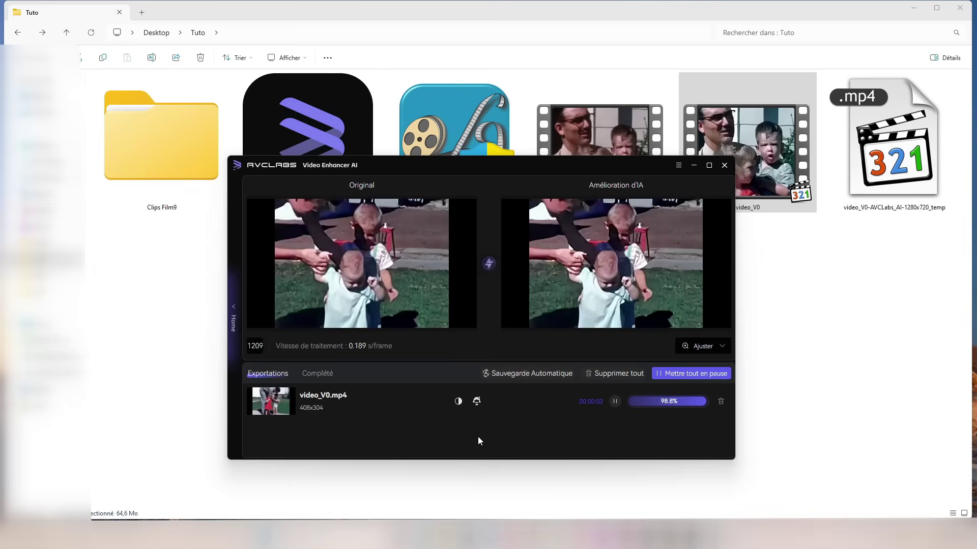
Step: Play video_V0-AVCLabs_AI-1280x720 to the end in a smaller MPC-HC window, then close it
{"action": "left_click", "coordinate": [694, 166]}
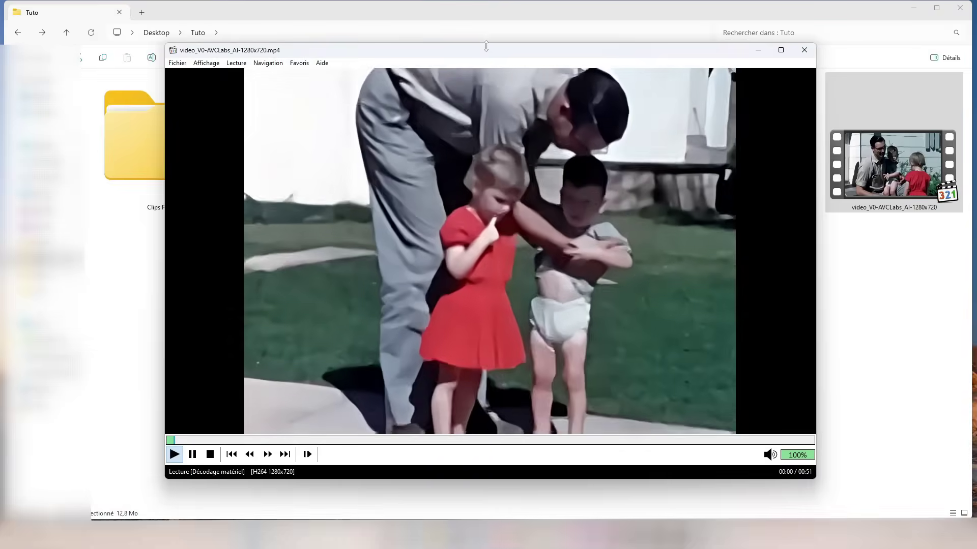
{"action": "left_click_drag", "start_coordinate": [484, 44], "coordinate": [503, 168]}
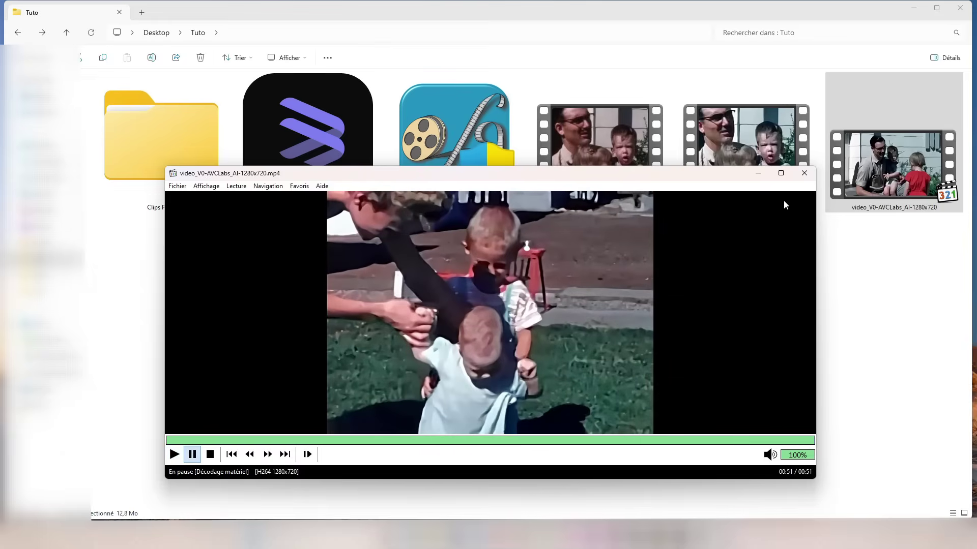
{"action": "left_click", "coordinate": [804, 174]}
Step: Watch the original video, toggling full screen and seeking to about 00:23, then reopen the 1280x720 file
{"action": "double_click", "coordinate": [578, 182]}
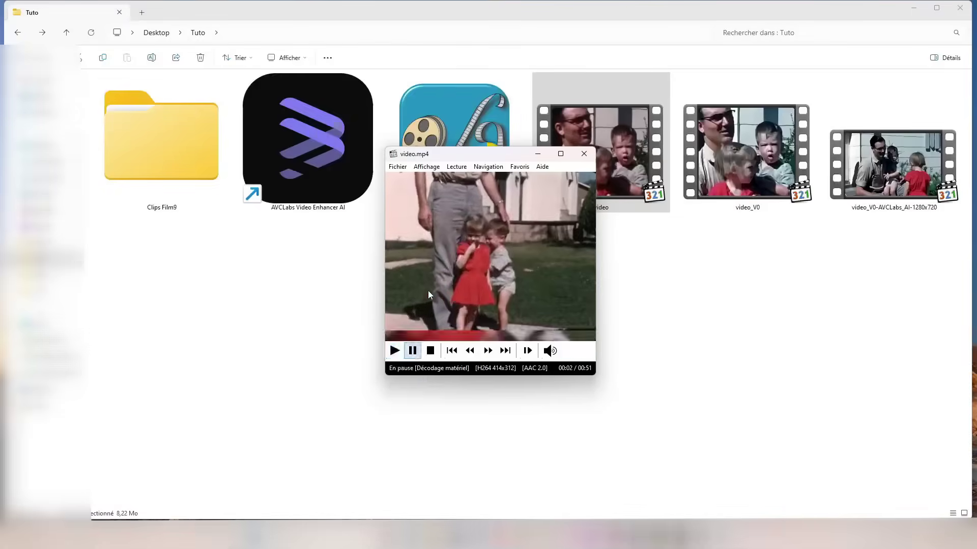
{"action": "double_click", "coordinate": [524, 290]}
{"action": "double_click", "coordinate": [535, 305]}
{"action": "left_click", "coordinate": [482, 338]}
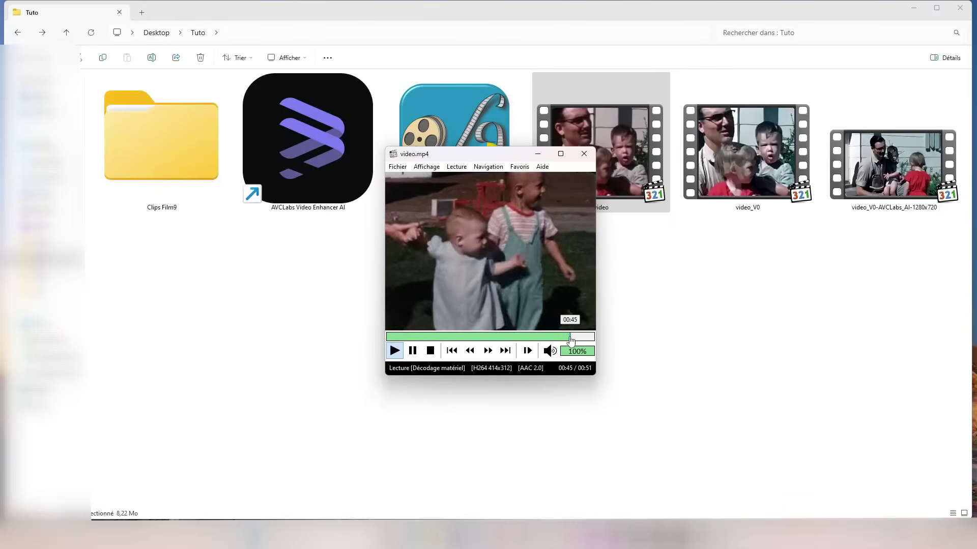
{"action": "left_click", "coordinate": [889, 197]}
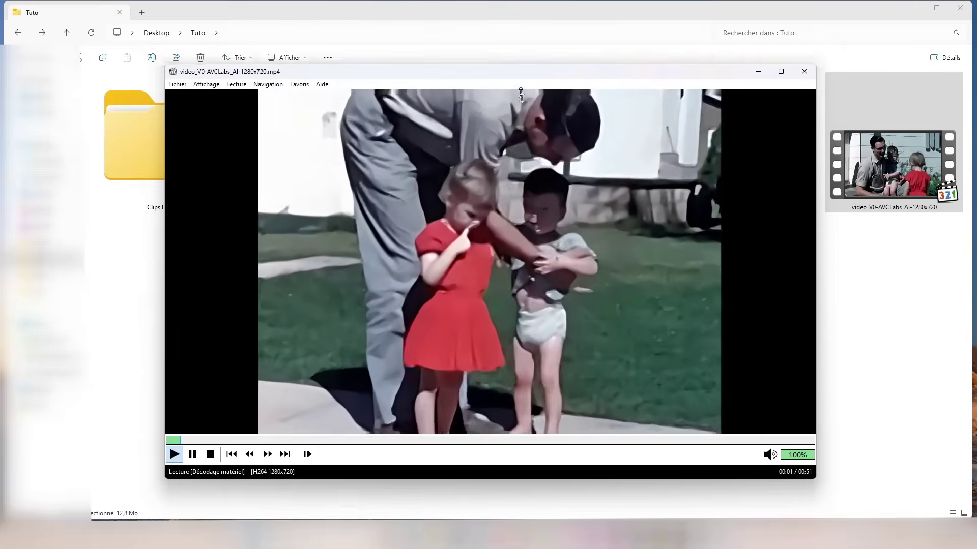
Step: Shrink the player and skip the upscaled video through 00:06, 00:10, 00:15, 00:20, 00:26 and 00:33
{"action": "left_click_drag", "start_coordinate": [521, 94], "coordinate": [521, 157]}
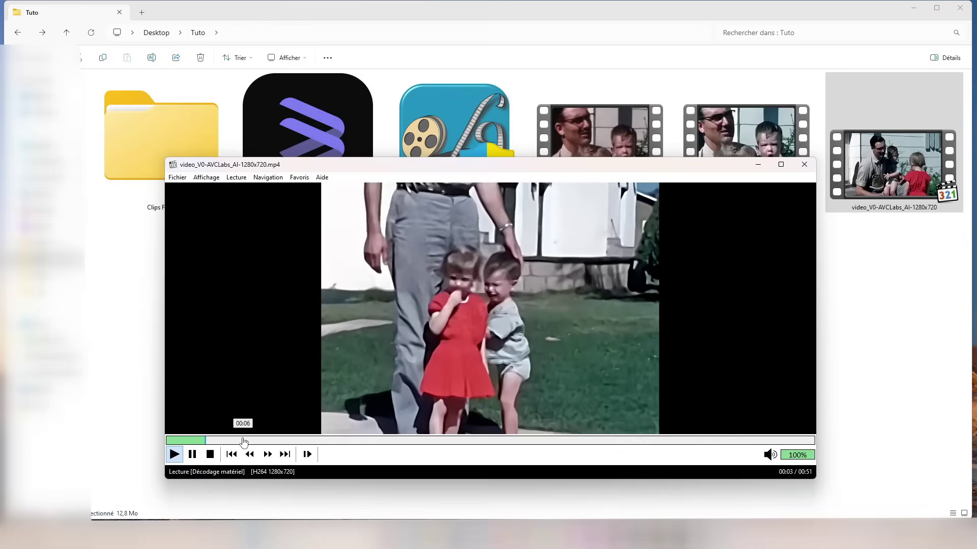
{"action": "left_click", "coordinate": [242, 441]}
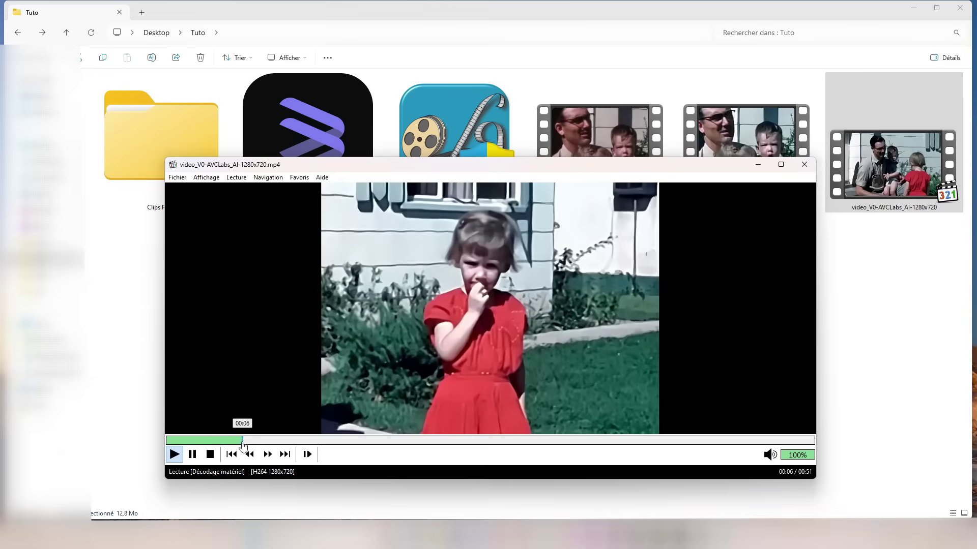
{"action": "left_click", "coordinate": [293, 441]}
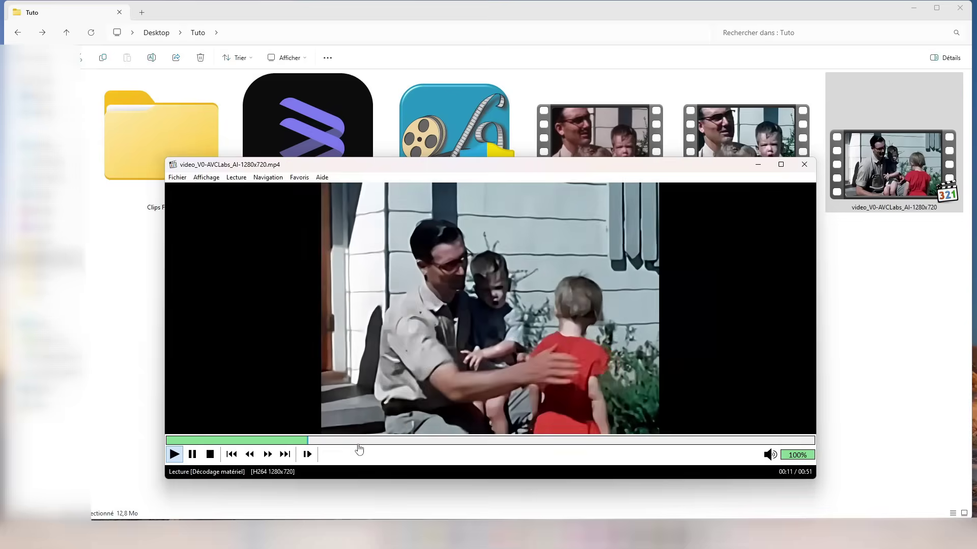
{"action": "left_click", "coordinate": [358, 442]}
{"action": "left_click", "coordinate": [419, 442]}
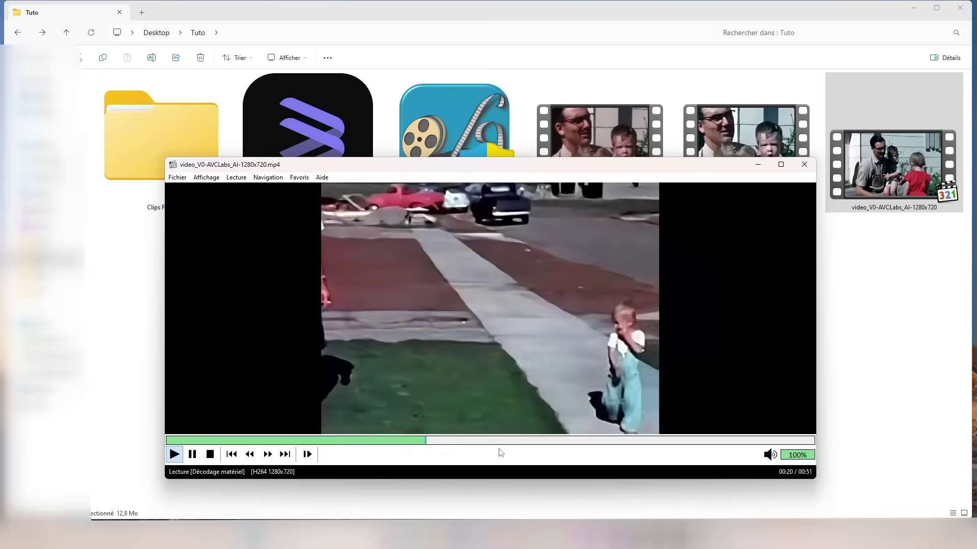
{"action": "left_click", "coordinate": [505, 442]}
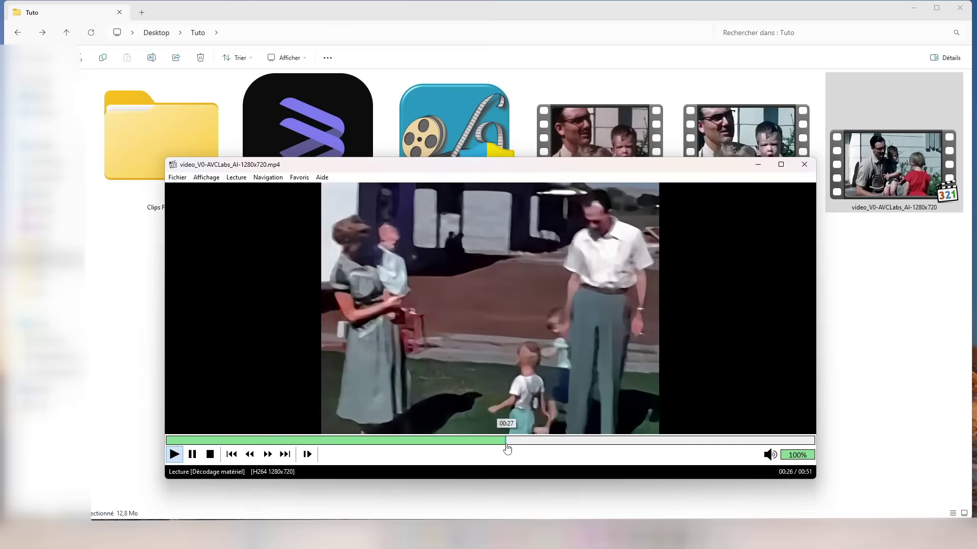
{"action": "left_click", "coordinate": [592, 441]}
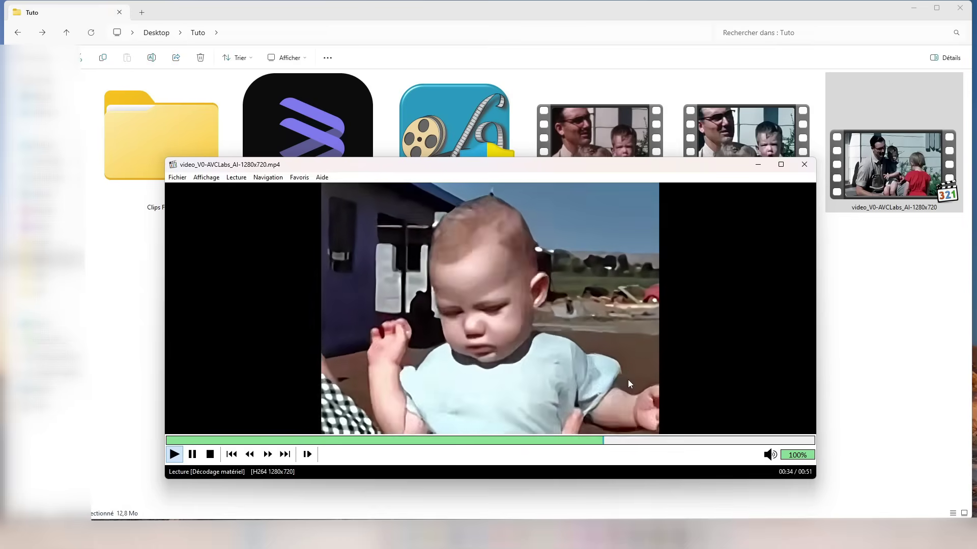